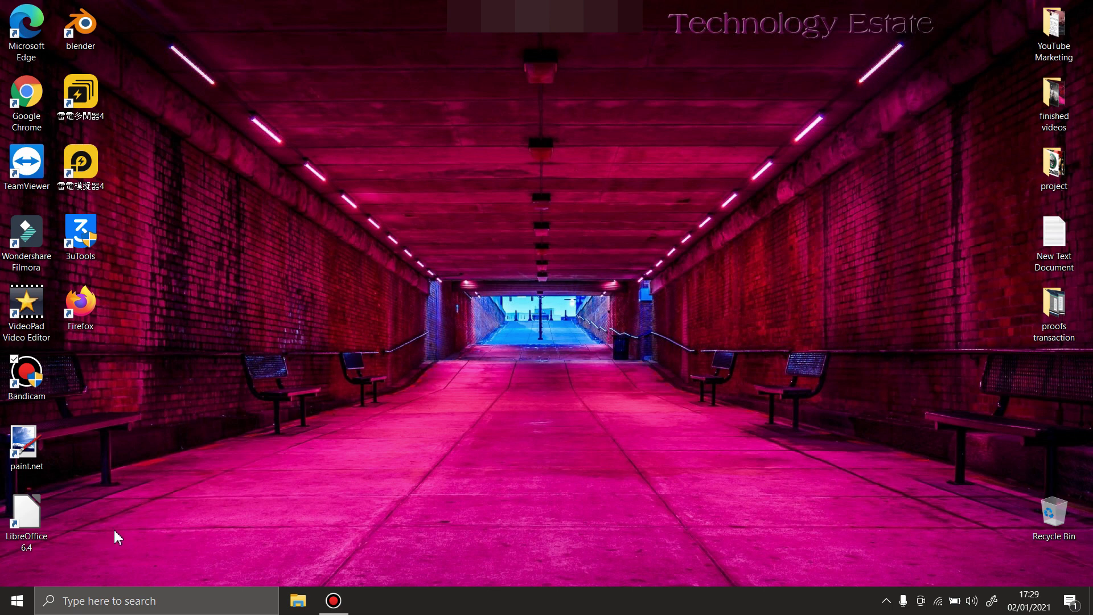
Open the Windows Start menu from the taskbar.
mouse_move(26, 442)
left_mouse_down()
mouse_move(130, 427)
mouse_move(23, 427)
left_mouse_up()
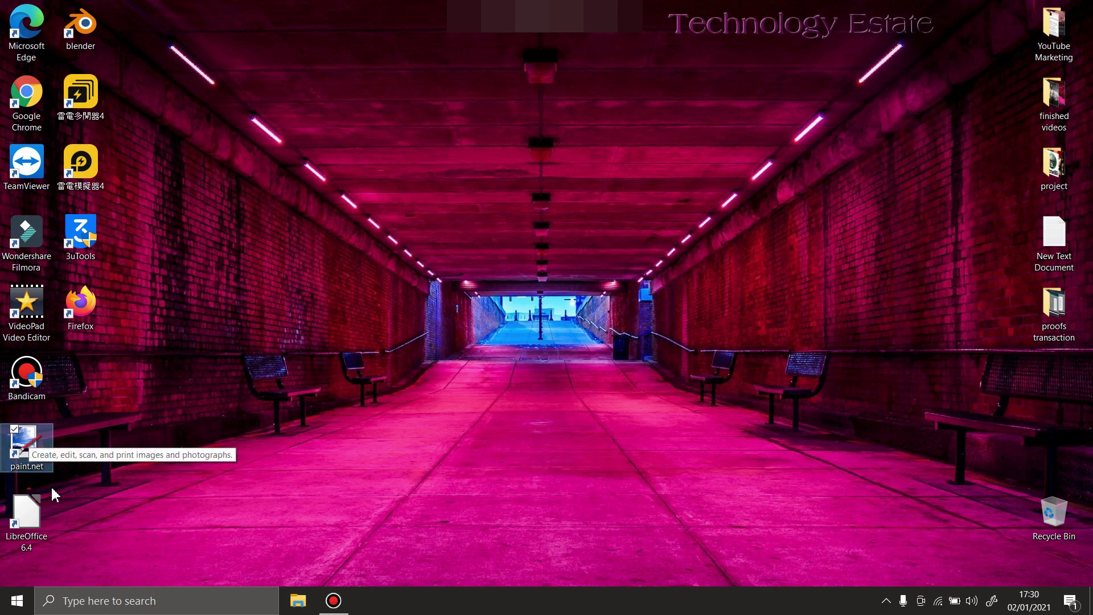
Launch Microsoft Store from Start and search for 'photoshop'.
left_click(16, 606)
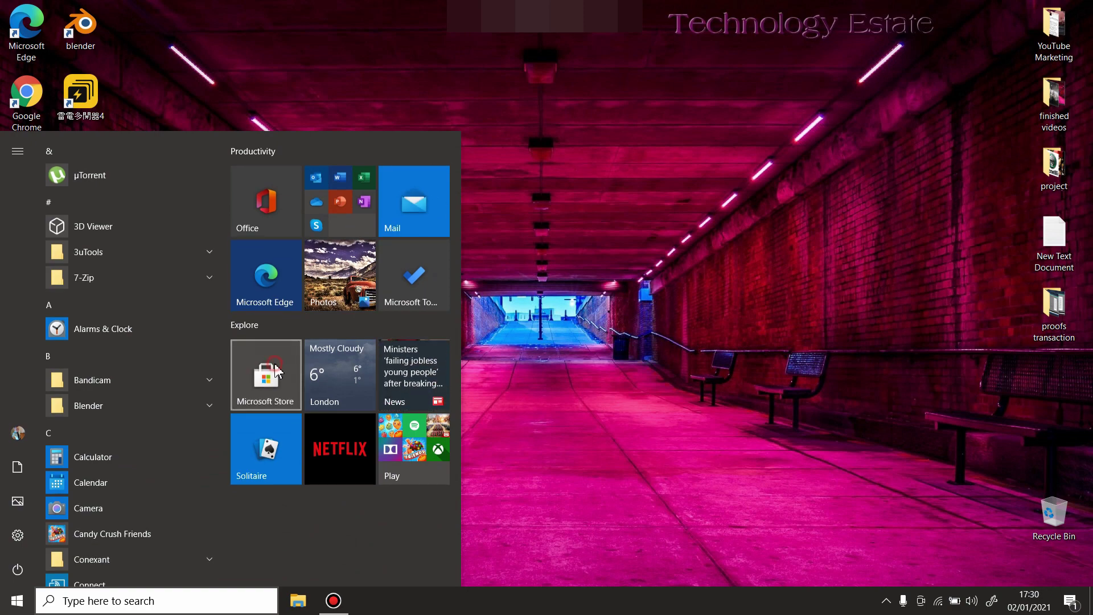
left_click(276, 370)
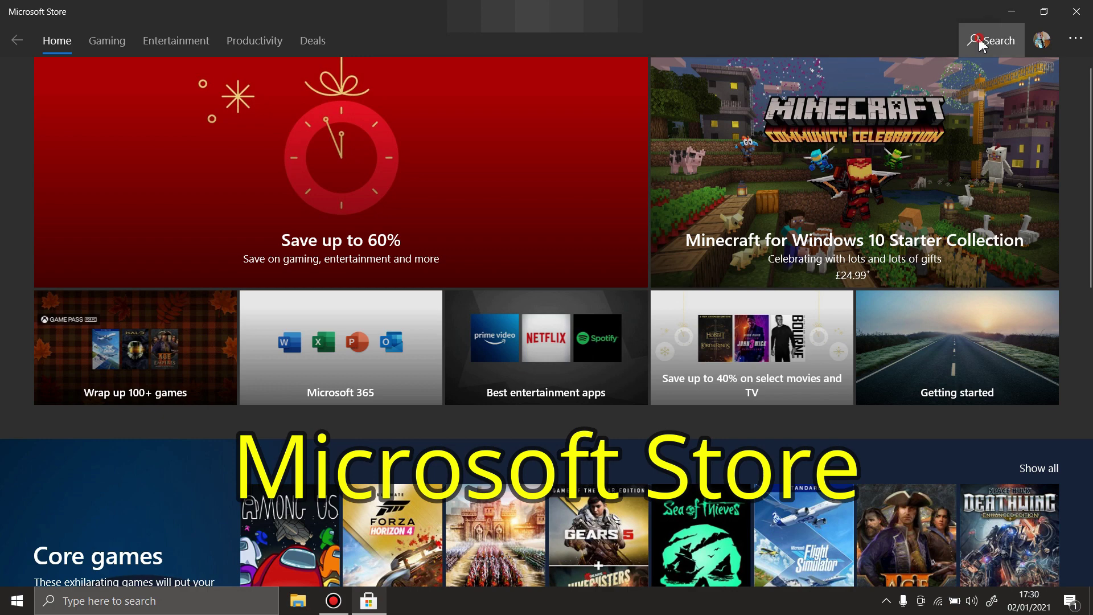
left_click(982, 40)
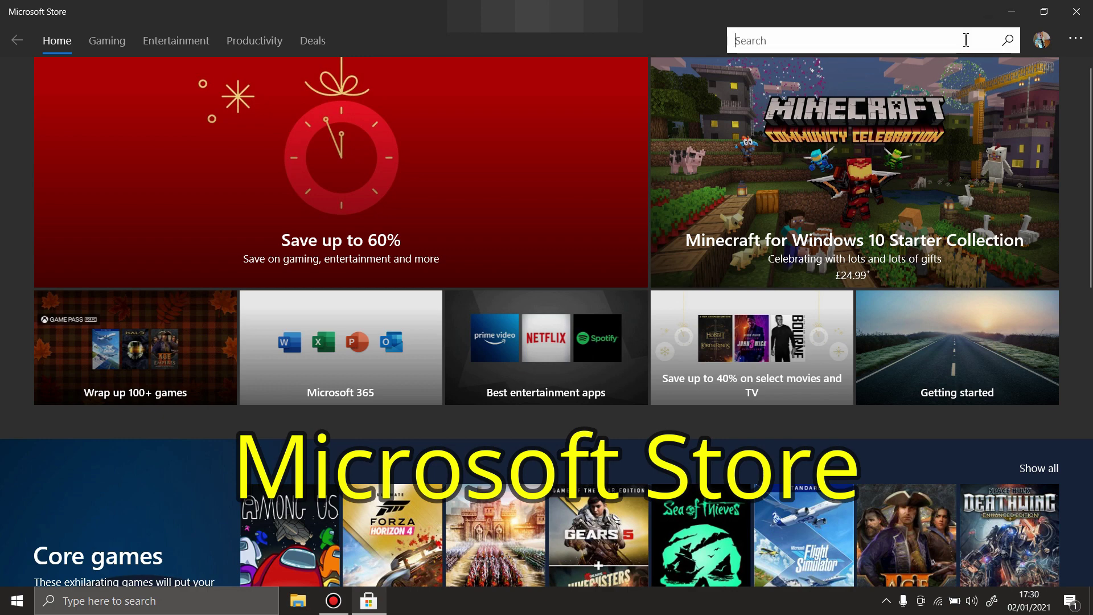
type("pho")
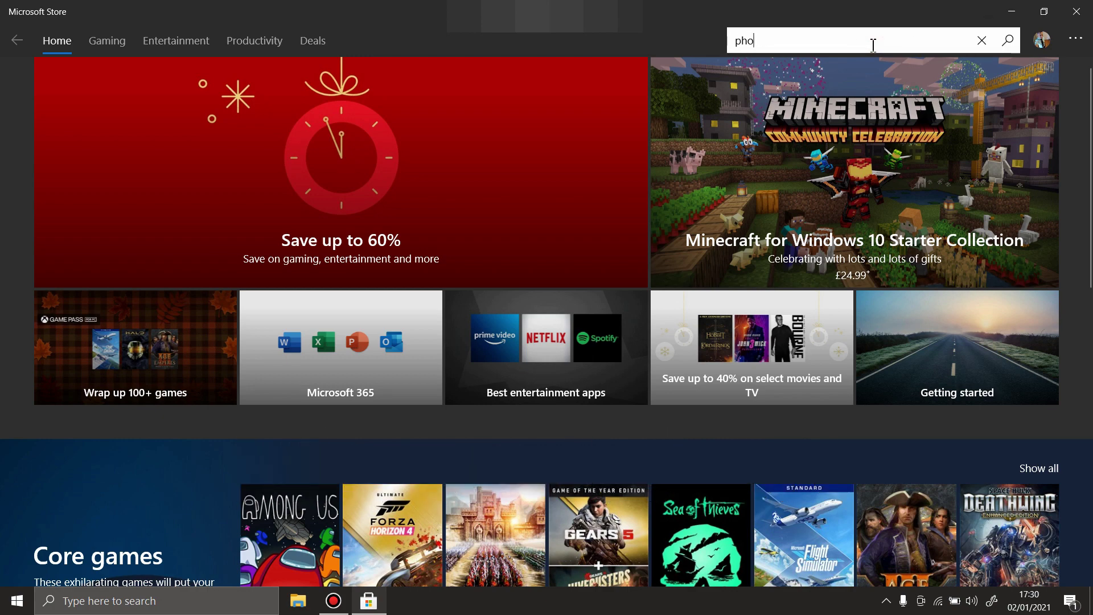
type("toshod")
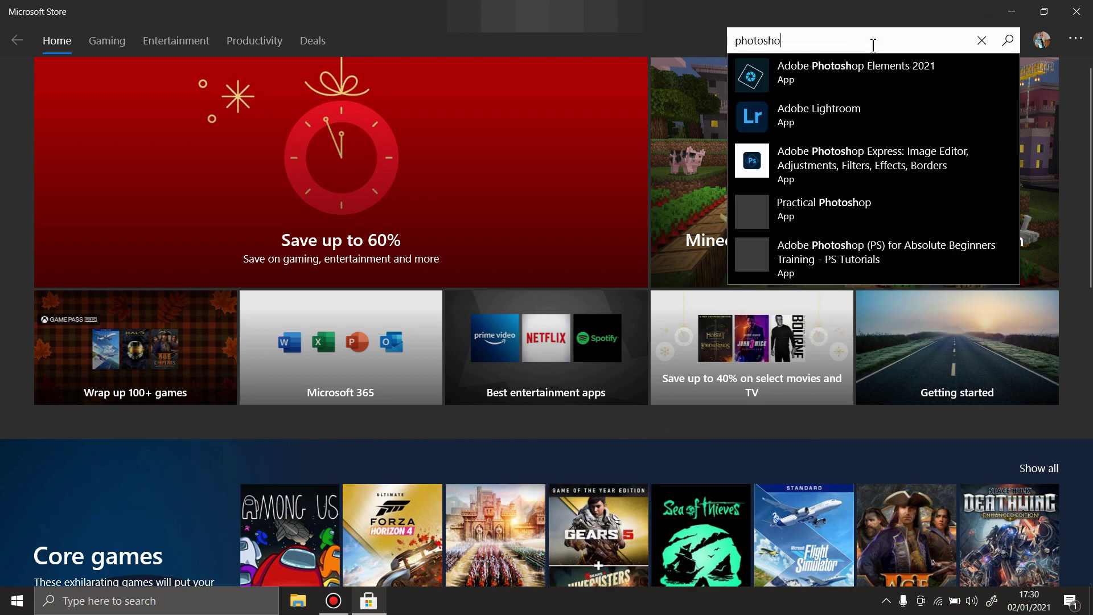
key("BackSpace")
key("Escape")
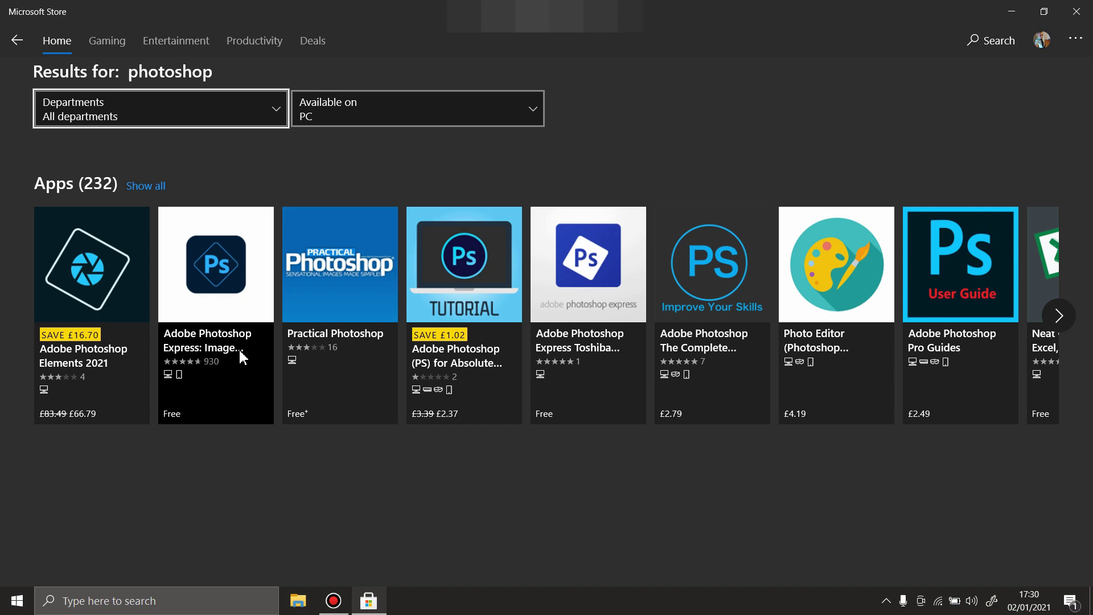
Get the free Adobe Photoshop Express from its Store product page.
left_click(221, 277)
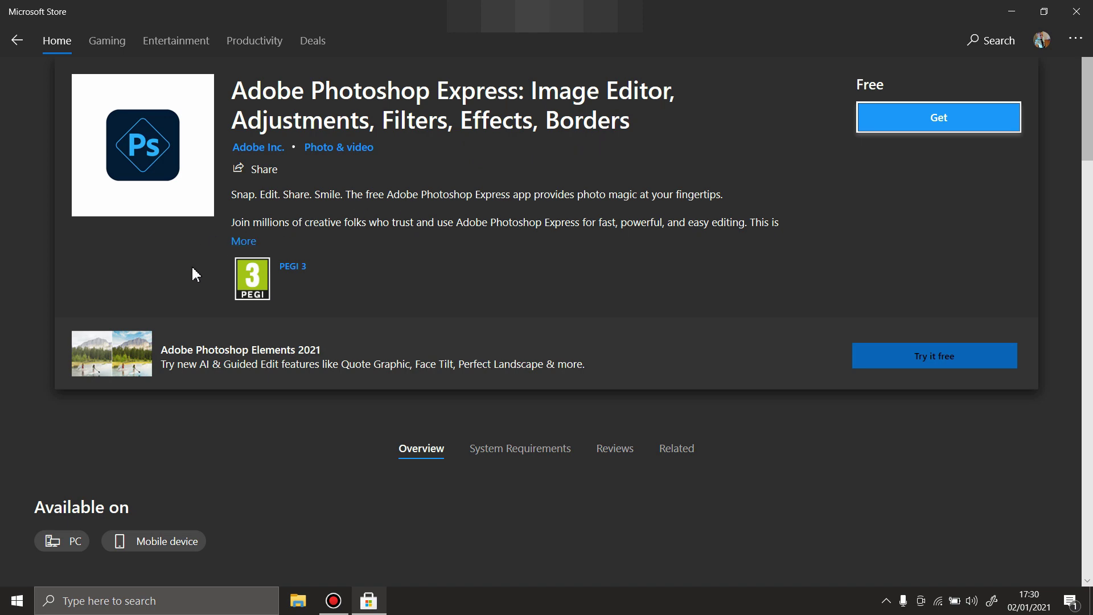
scroll(222, 316, "down", 5)
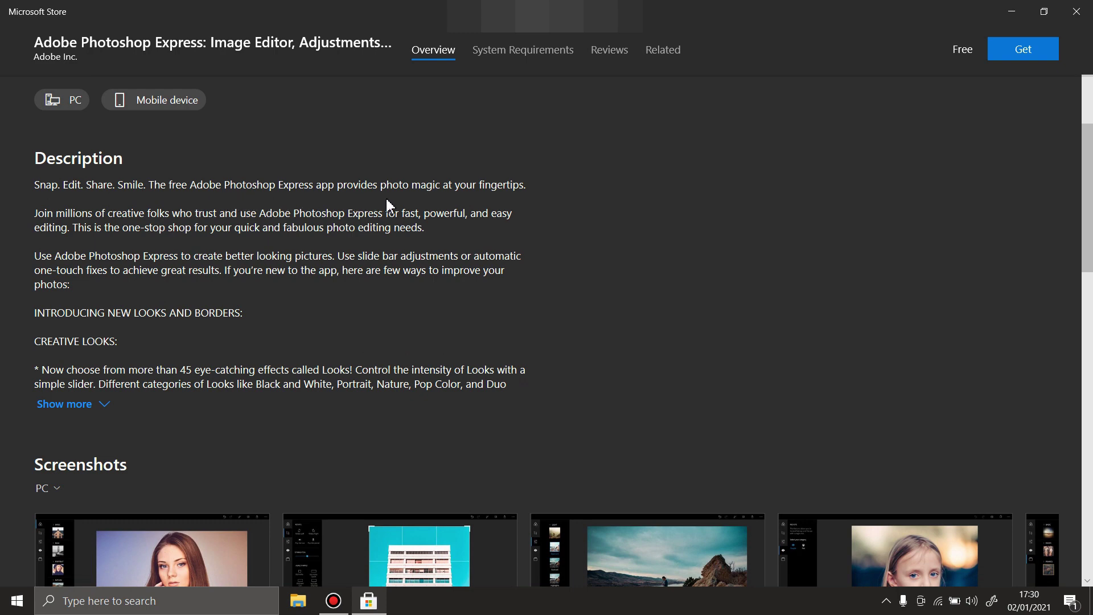
scroll(385, 204, "up", 5)
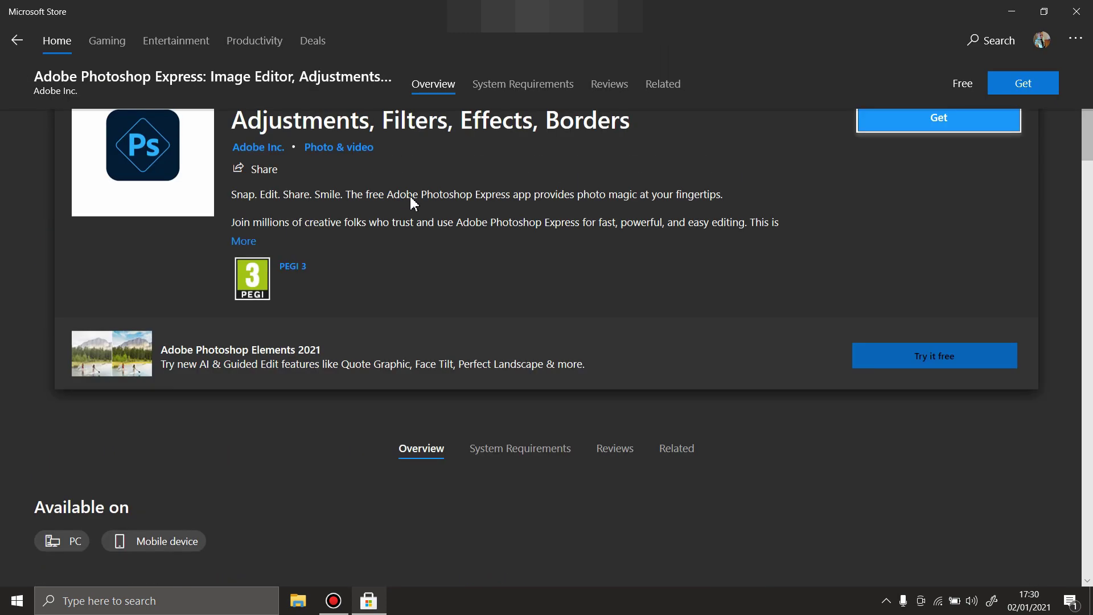
left_click(935, 118)
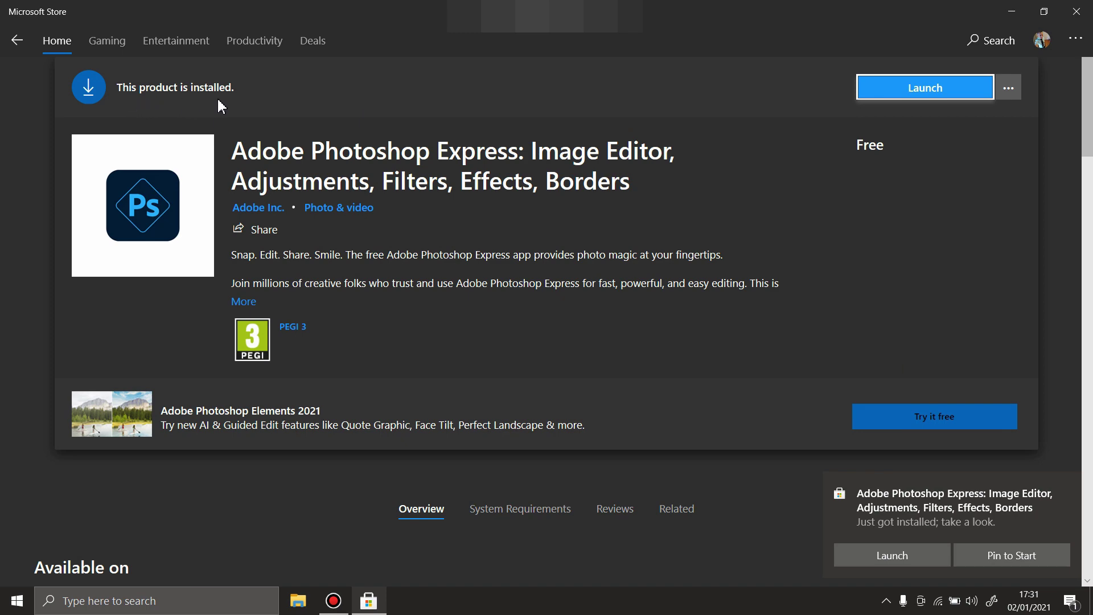
Launch Photoshop Express, close Microsoft Store and maximize the editor window.
left_click(875, 85)
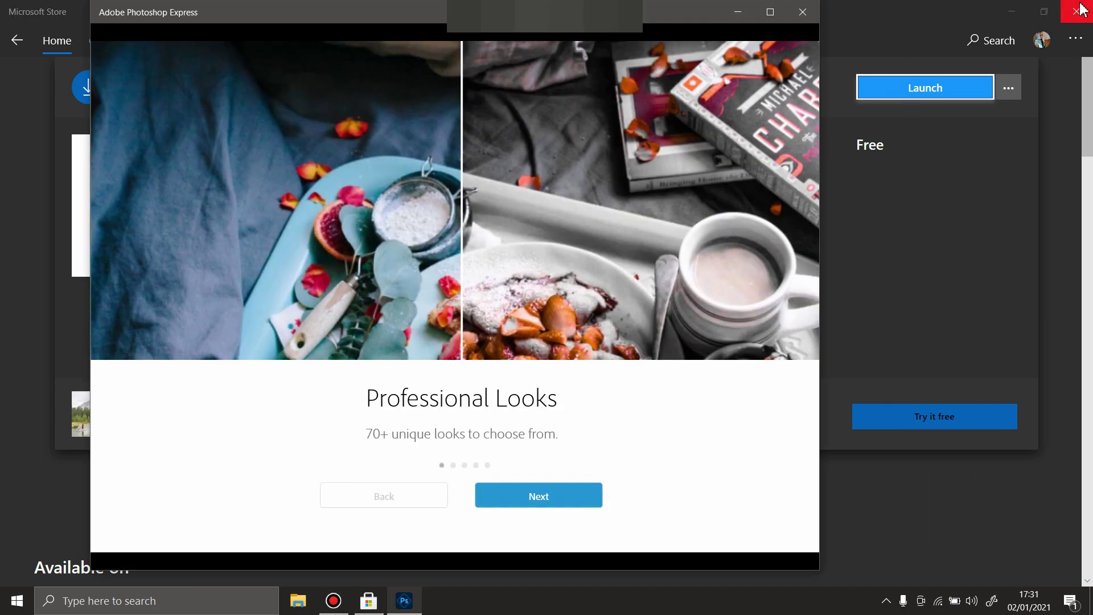
left_click(1080, 9)
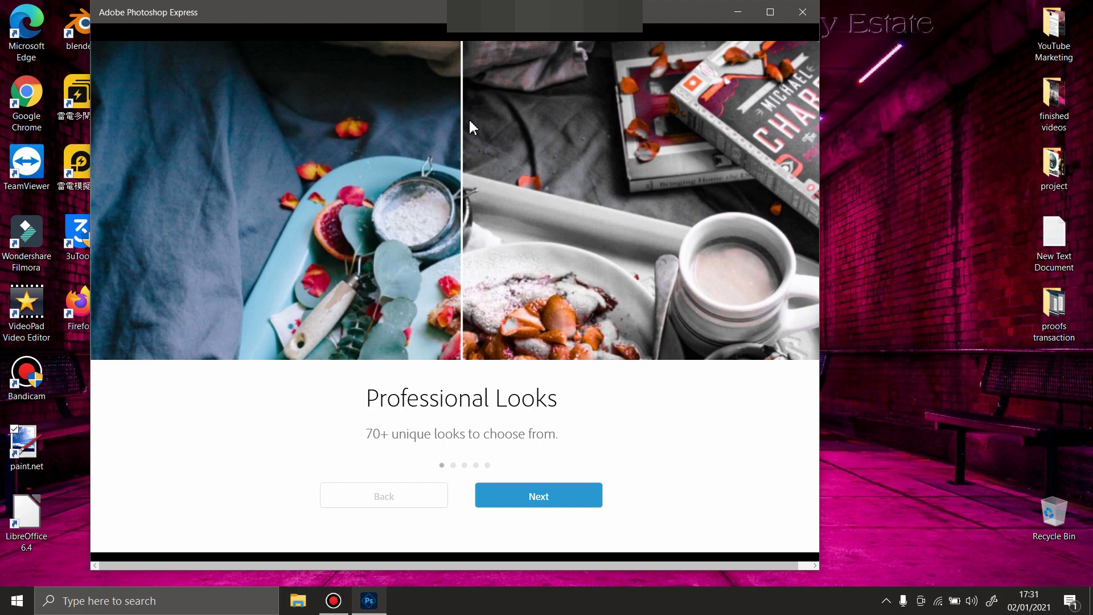
left_click(769, 13)
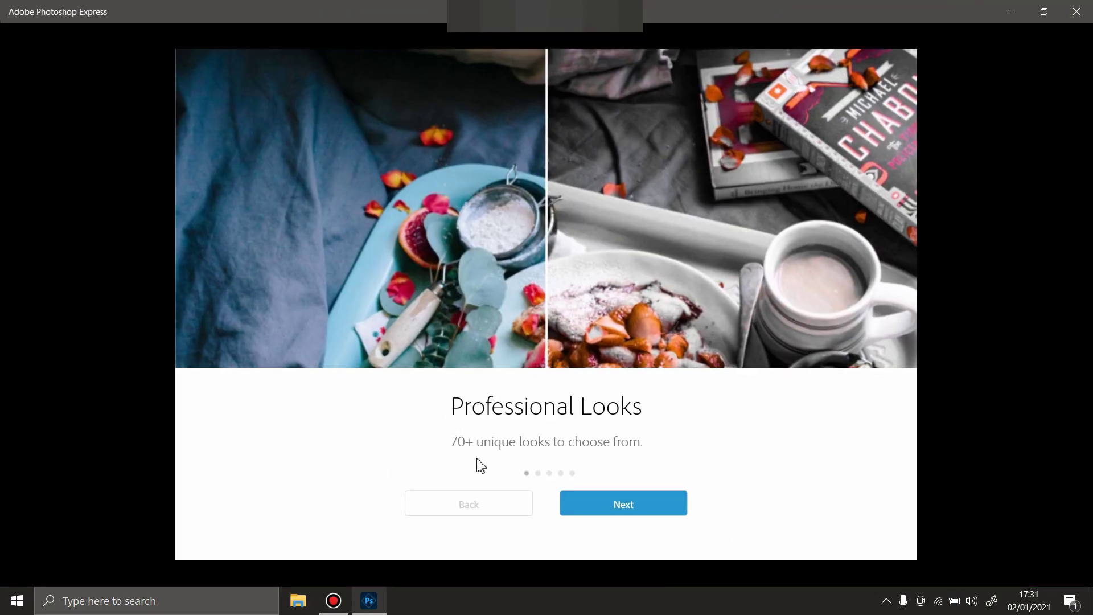
Step through the onboarding slides: Remove Noise, Red Eye and Heal Spots.
left_click(624, 502)
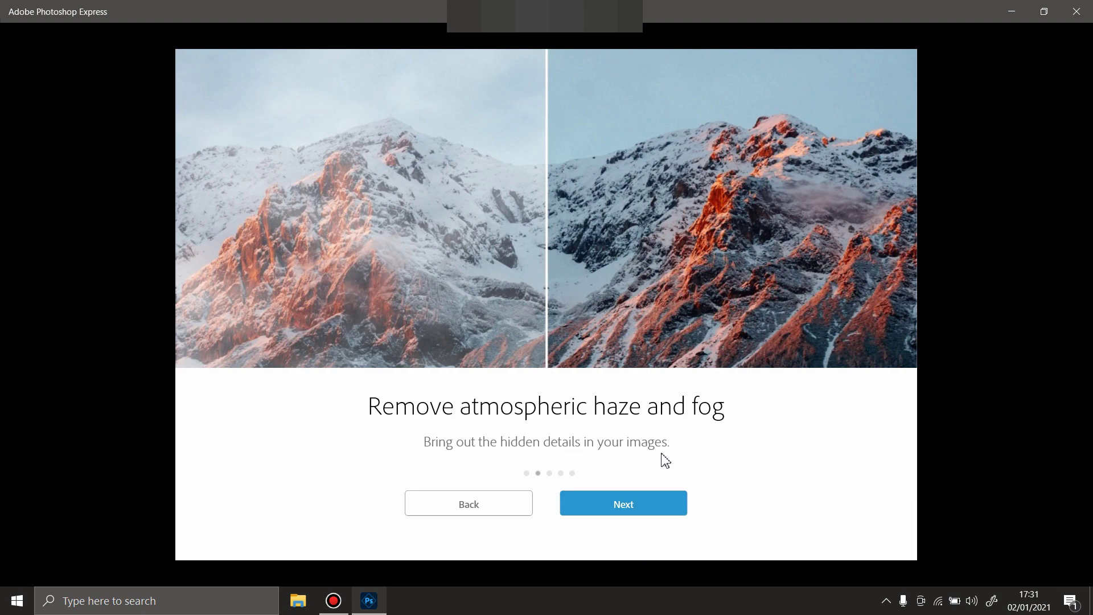
left_click(646, 501)
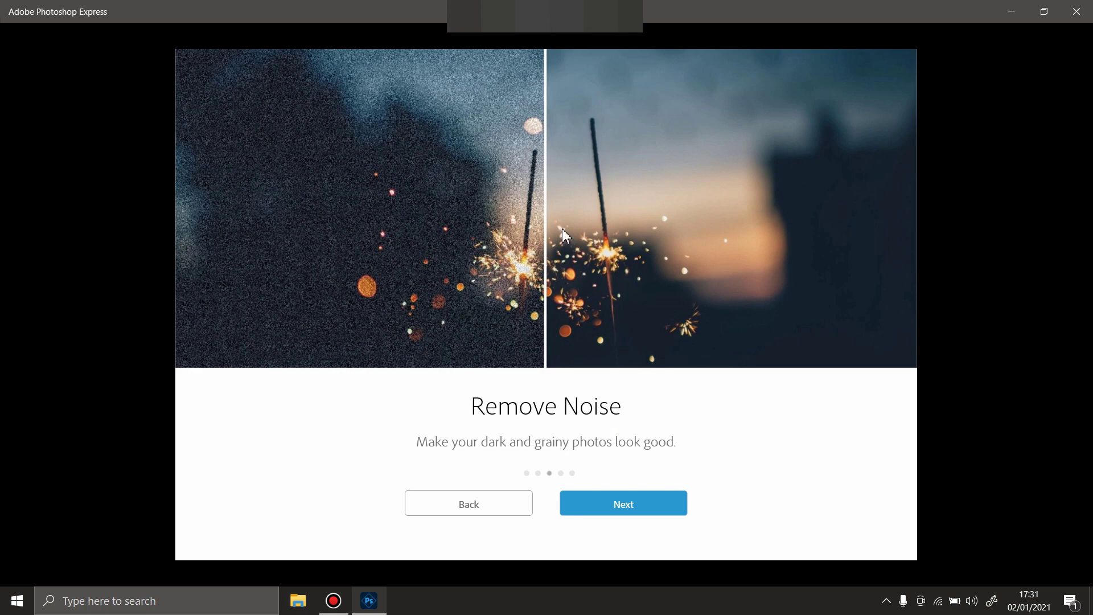
left_click(628, 510)
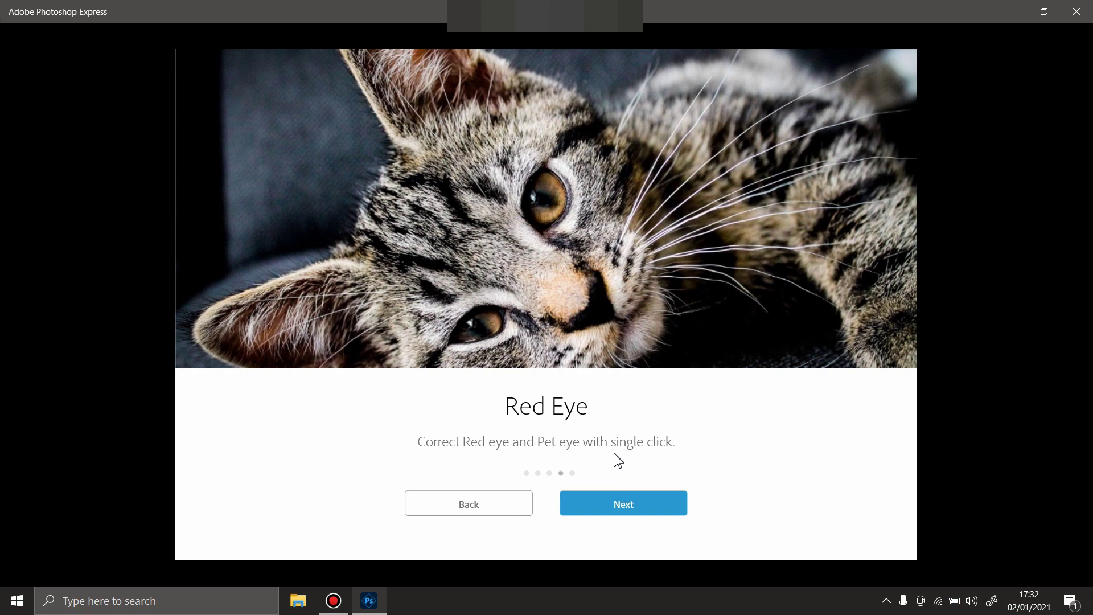
left_click(626, 498)
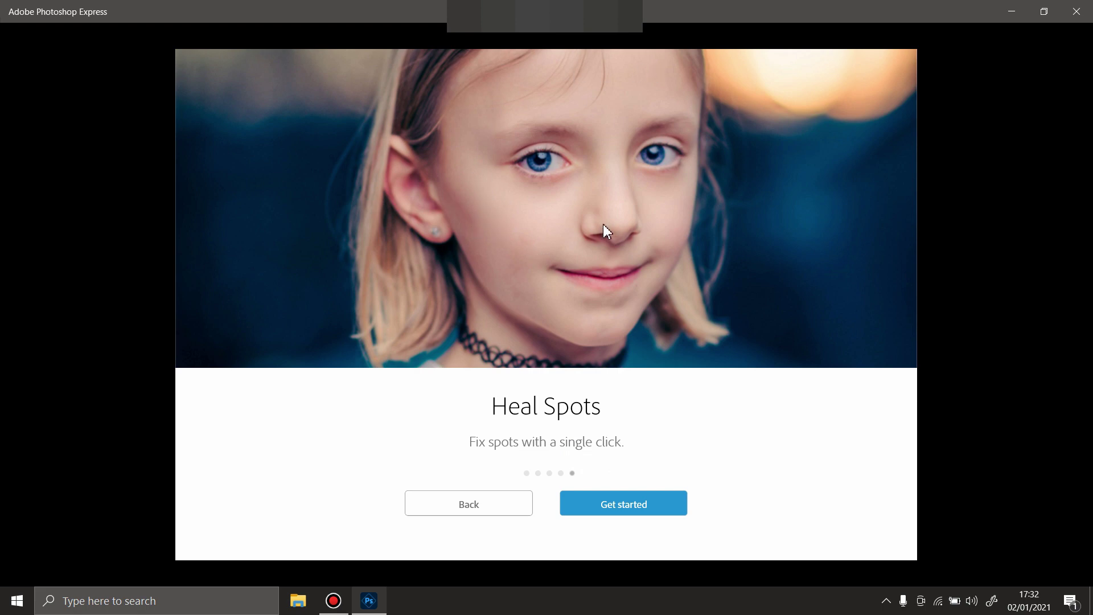
Finish the feature tour with Get started and sign in with a Google account.
left_click(635, 508)
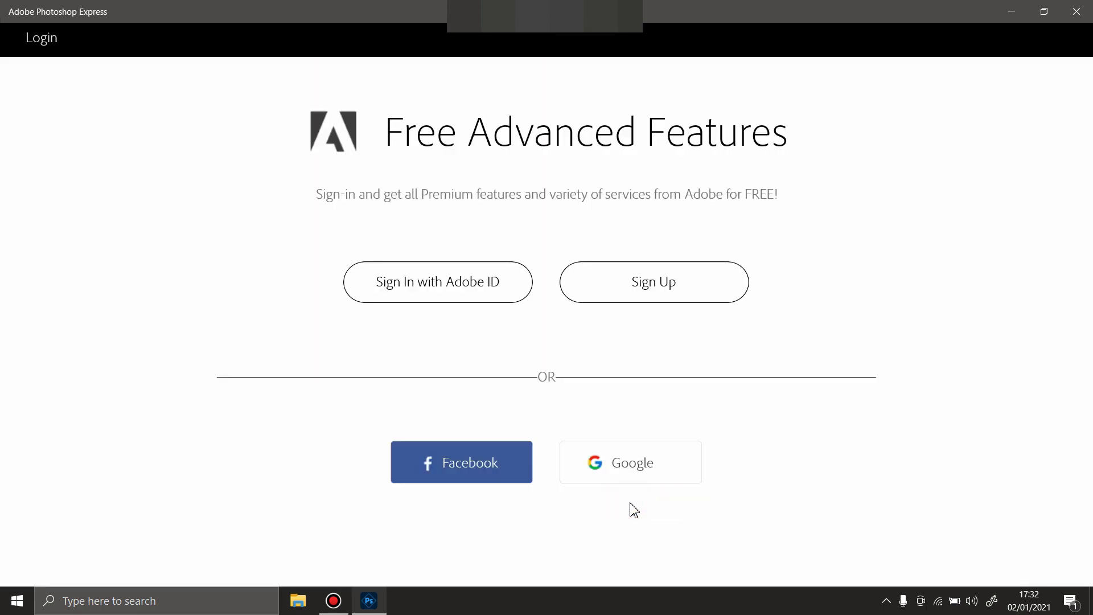
left_click(662, 470)
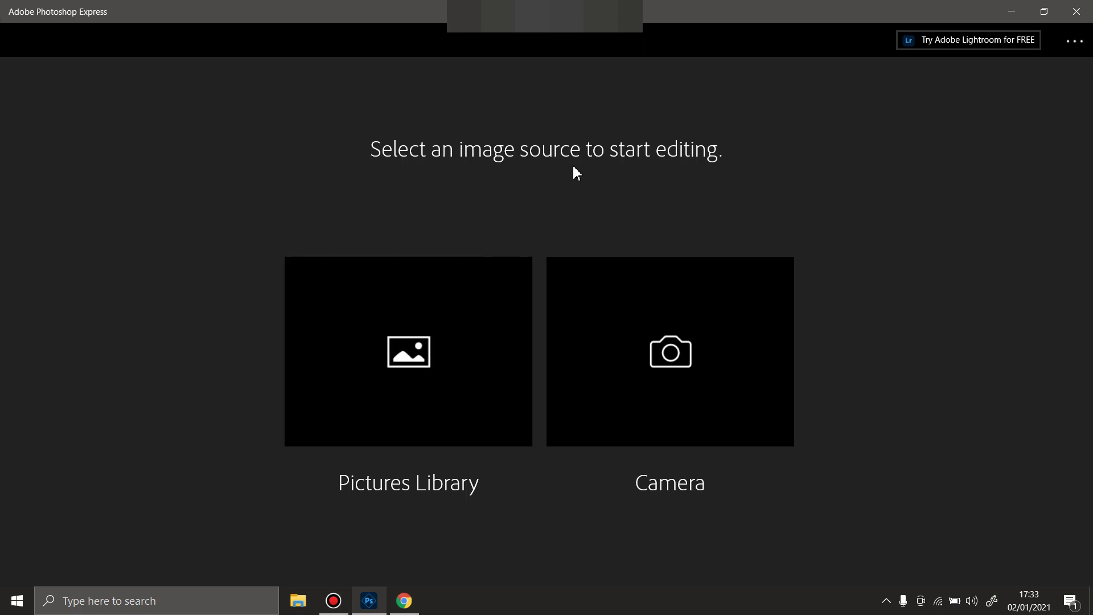
Open new.jpg from the Saved Pictures folder via the Pictures Library picker.
left_click(416, 357)
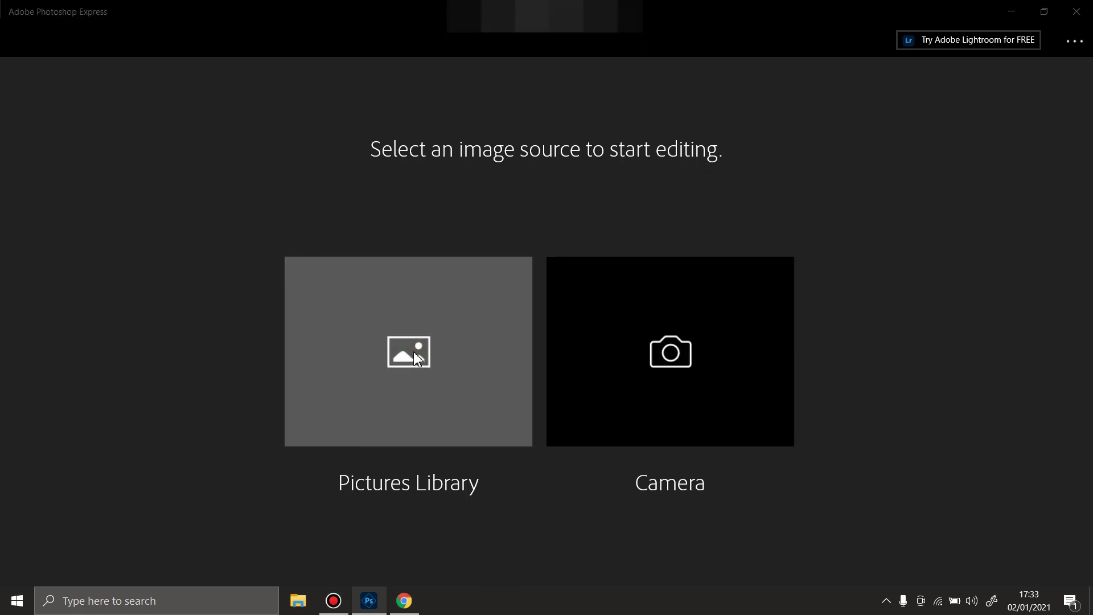
left_click(413, 350)
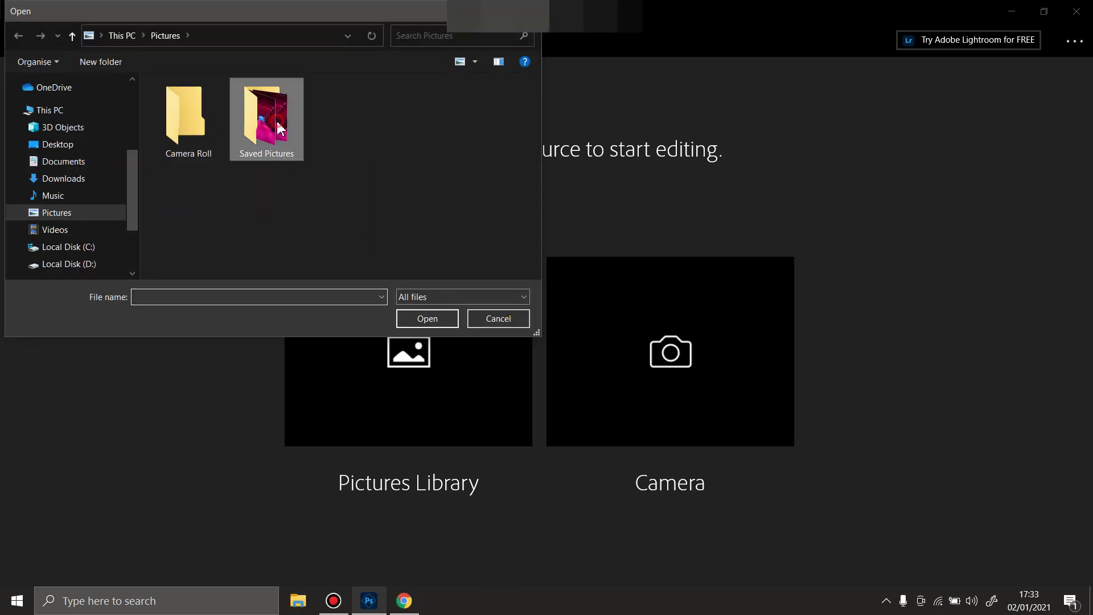
double_click(277, 129)
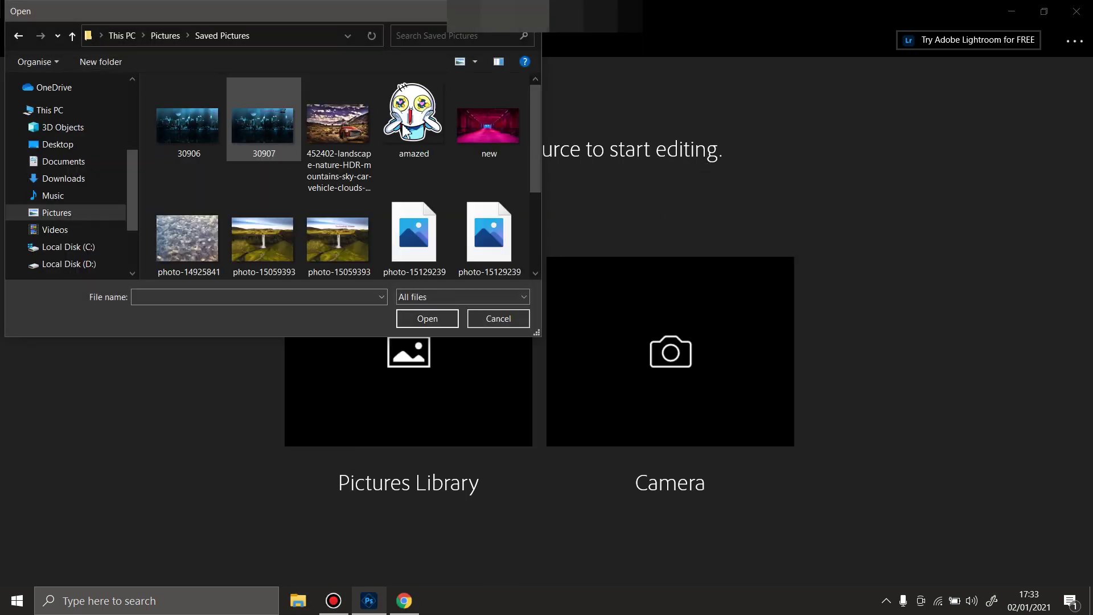
double_click(476, 145)
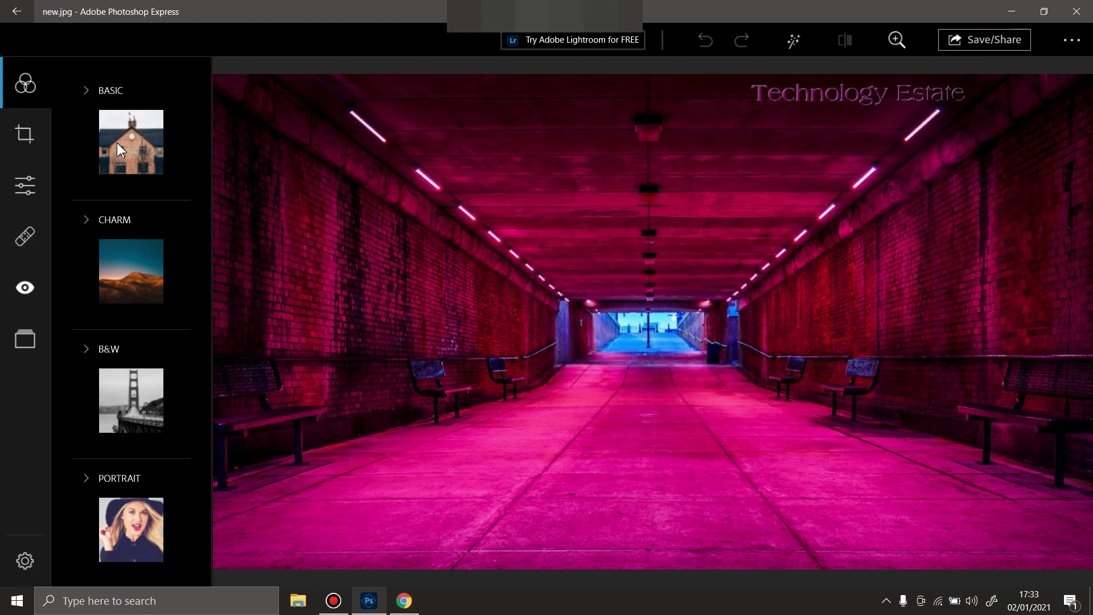
Browse the crop options, then nudge the photo's Exposure slider under Adjustments.
left_click(24, 136)
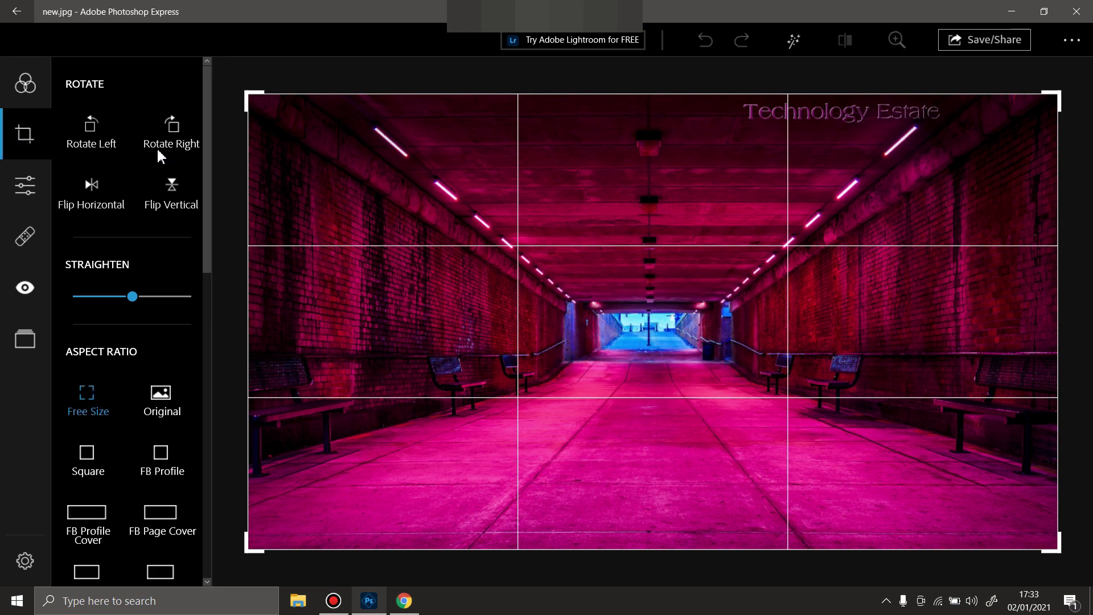
scroll(159, 361, "down", 1)
scroll(120, 373, "down", 5)
scroll(120, 374, "down", 2)
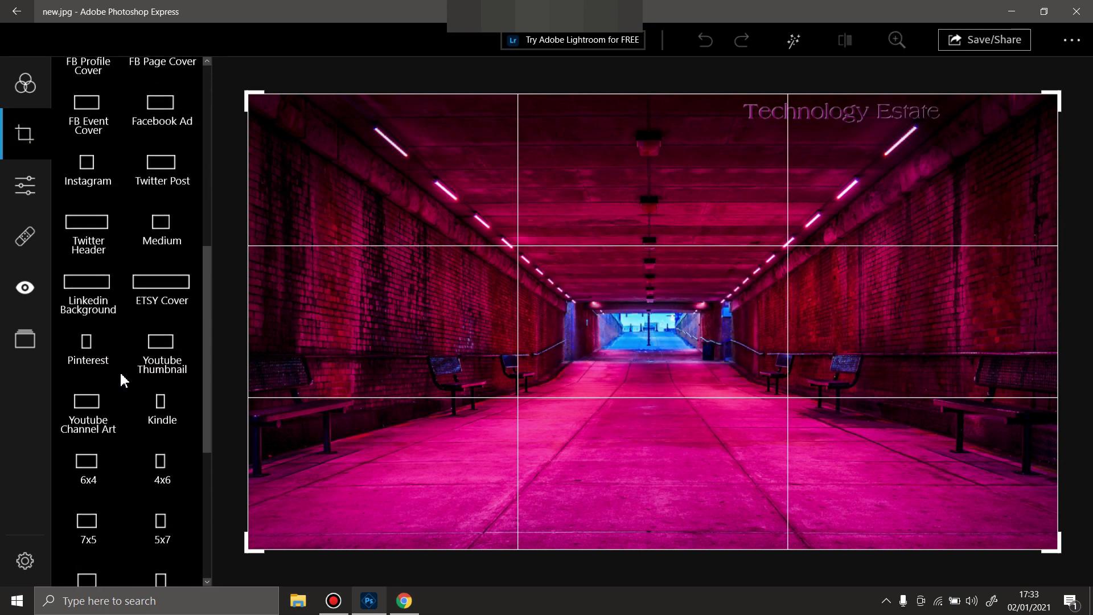
scroll(122, 378, "down", 4)
scroll(98, 415, "down", 1)
scroll(97, 384, "up", 8)
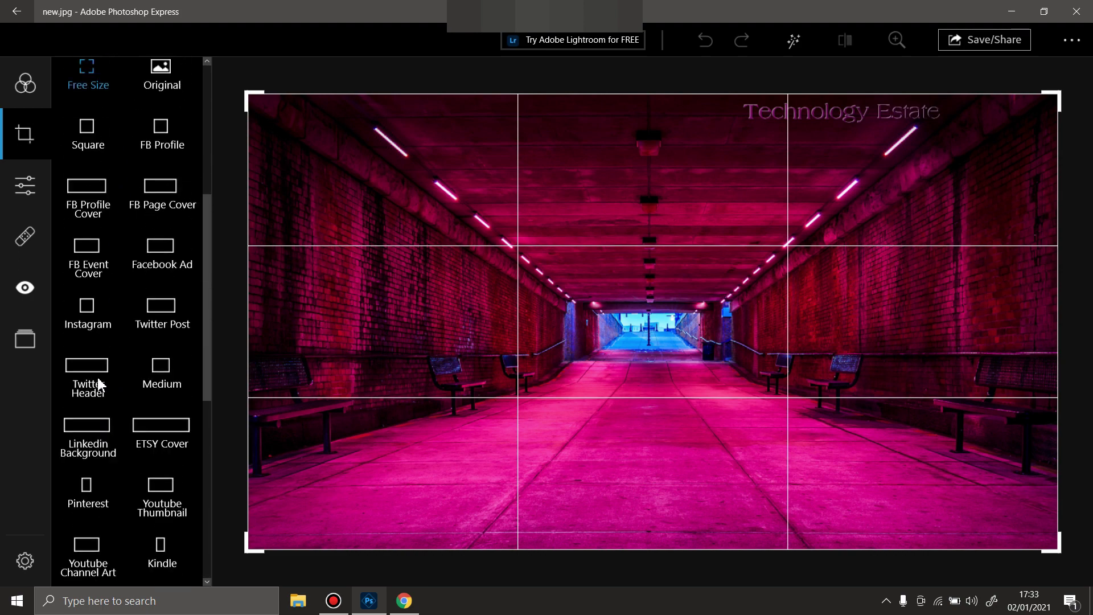
scroll(85, 359, "up", 4)
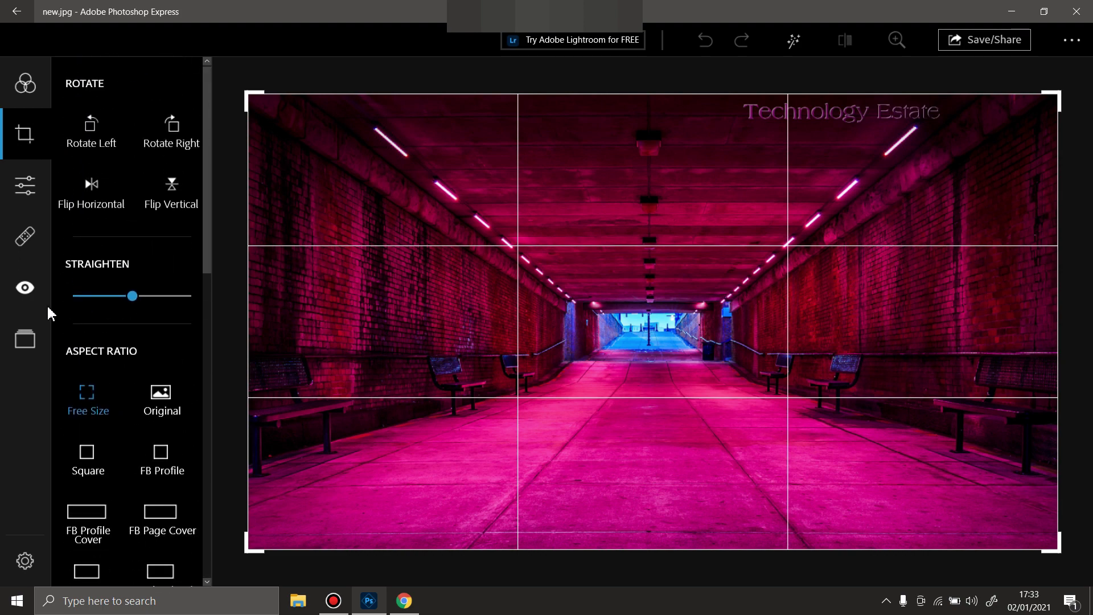
left_click(27, 188)
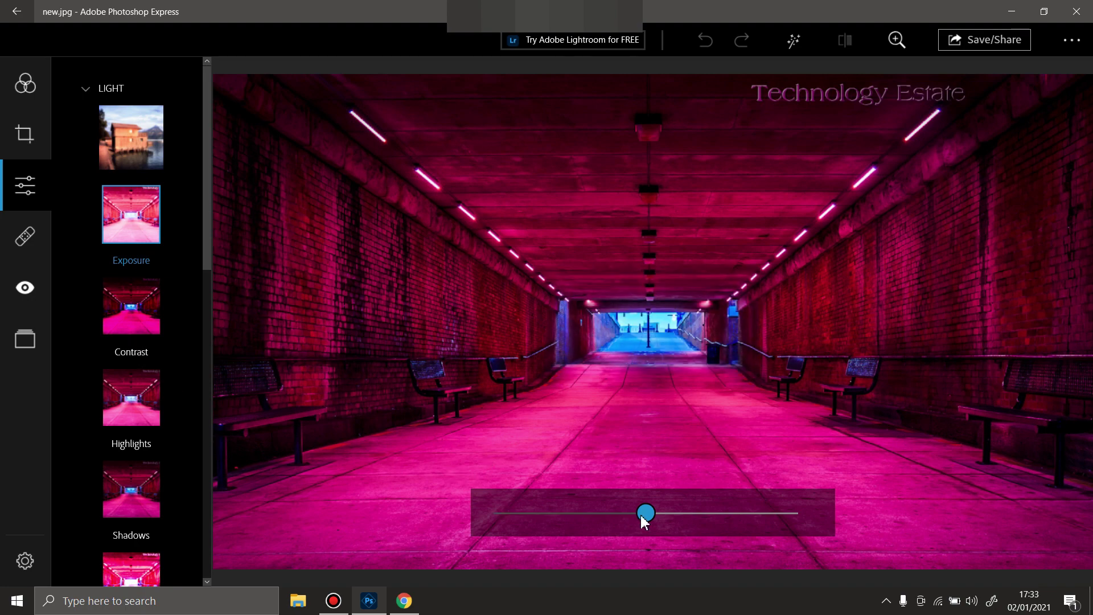
mouse_move(646, 514)
left_mouse_down()
mouse_move(504, 512)
mouse_move(654, 514)
left_mouse_up()
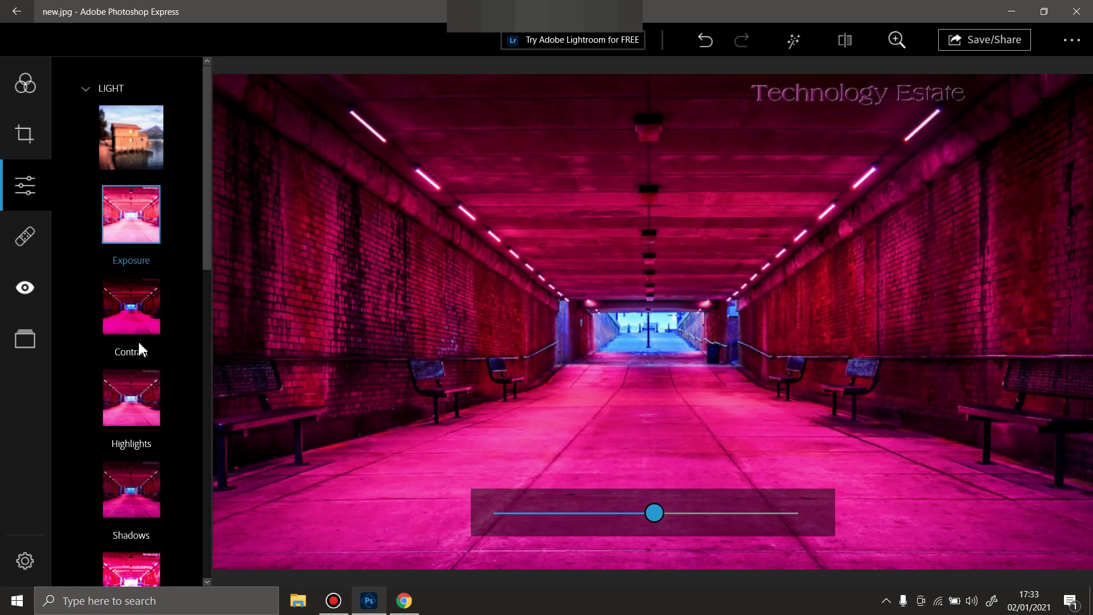
scroll(138, 359, "down", 2)
scroll(124, 448, "down", 1)
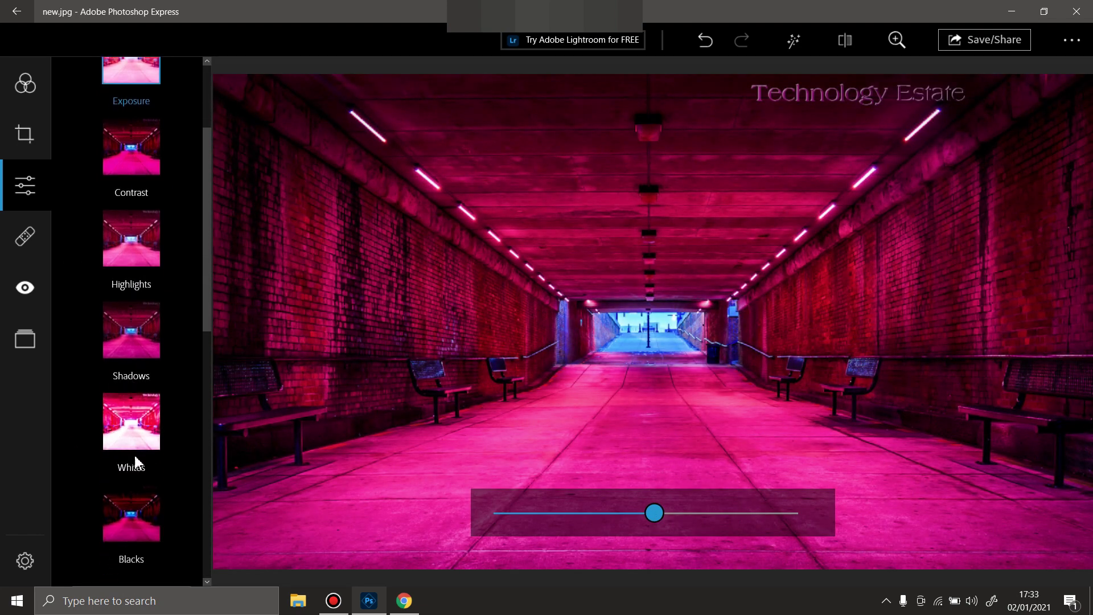
scroll(135, 461, "down", 1)
scroll(140, 466, "down", 1)
scroll(148, 492, "down", 1)
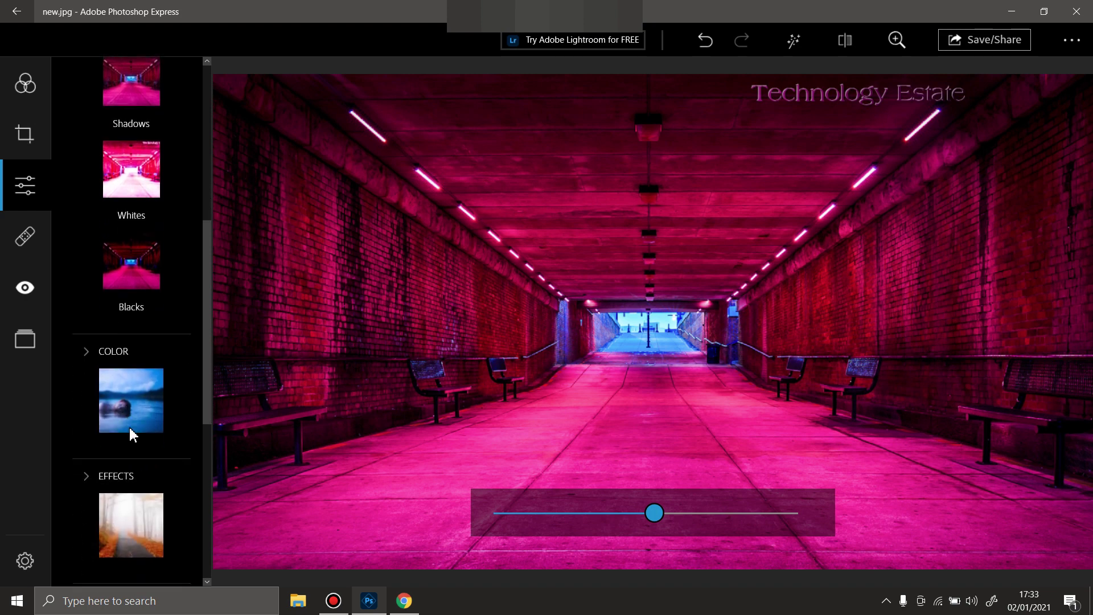
scroll(131, 431, "down", 2)
scroll(134, 420, "down", 1)
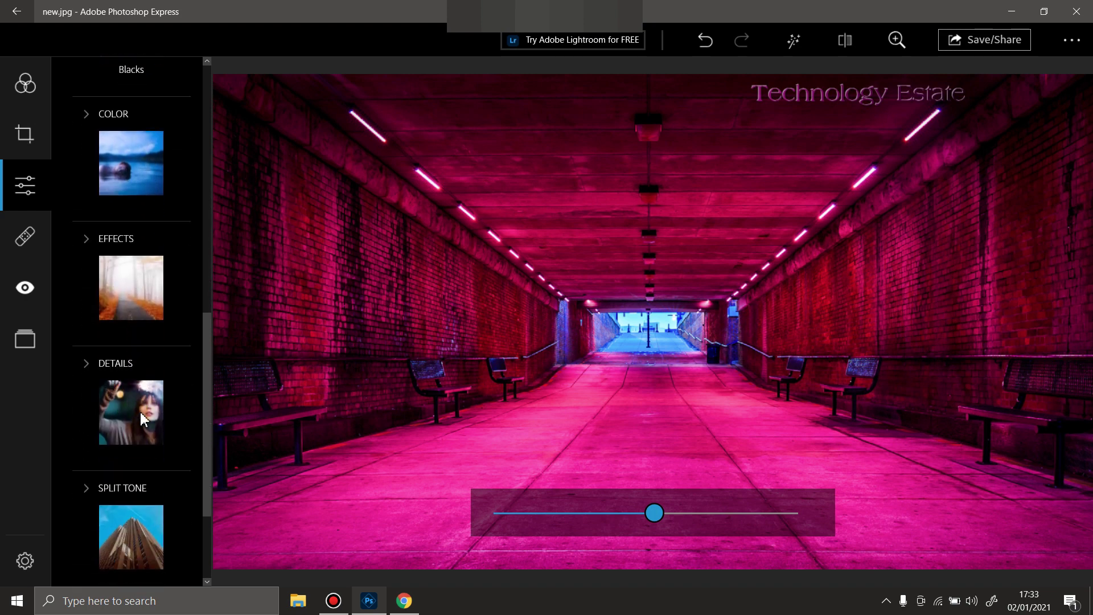
scroll(137, 427, "down", 1)
scroll(135, 445, "down", 1)
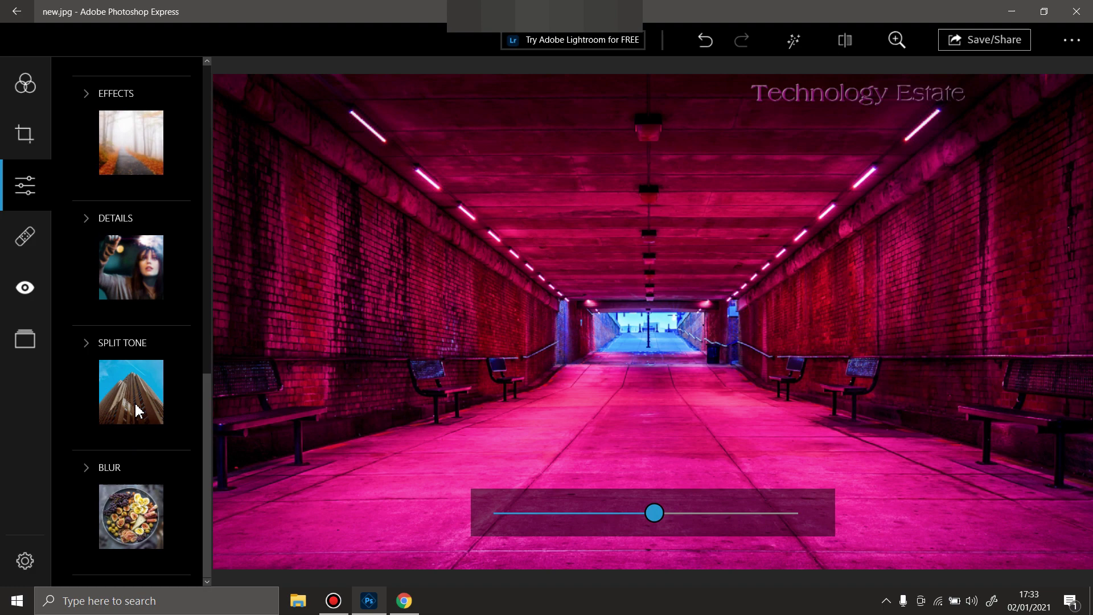
Explore the Spot Heal tool and the Red Eye tool's Pets category.
left_click(25, 236)
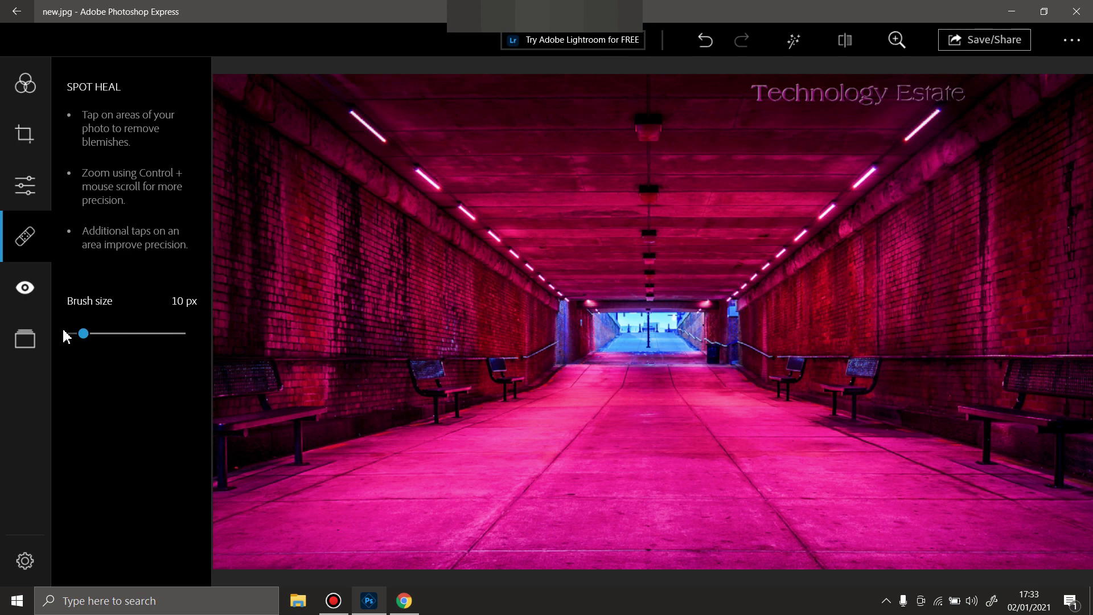
left_click(26, 287)
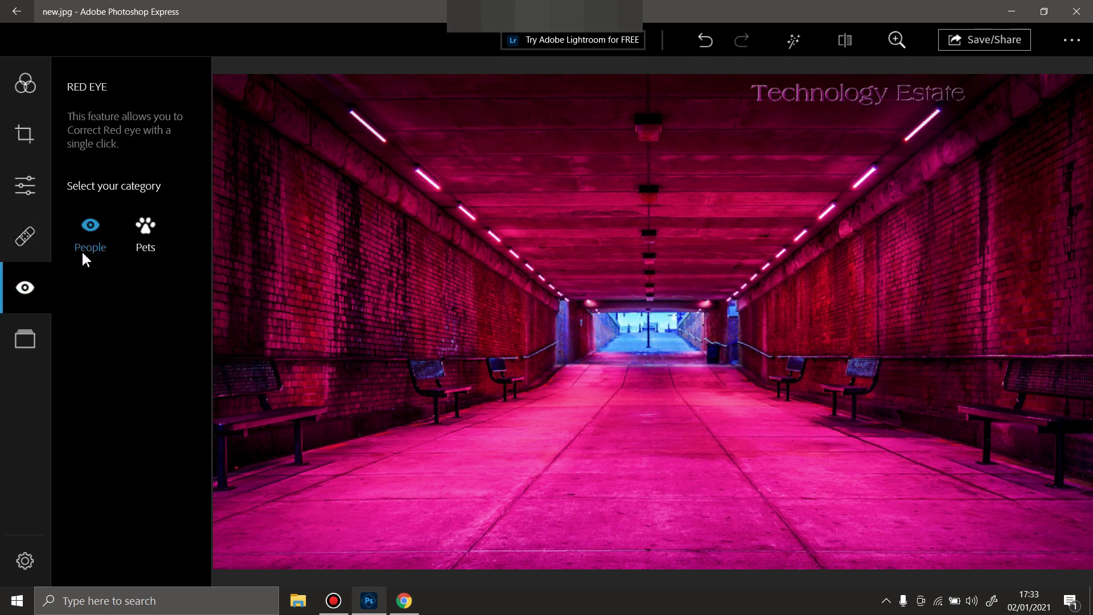
left_click(146, 229)
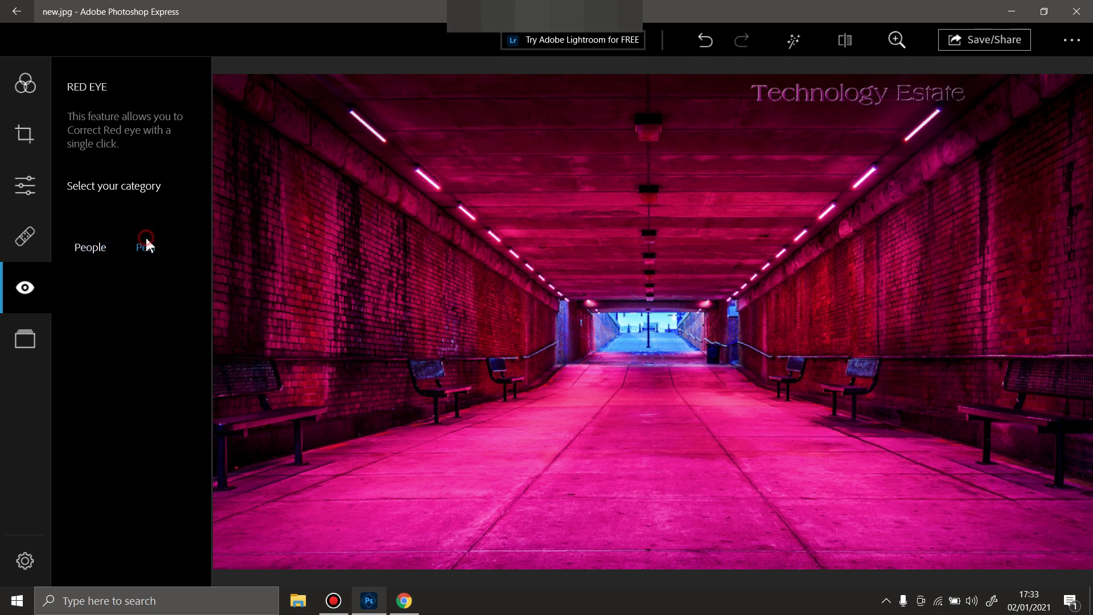
Try the Vignette, Thin Black and Vertical Strip border presets on the photo.
left_click(32, 348)
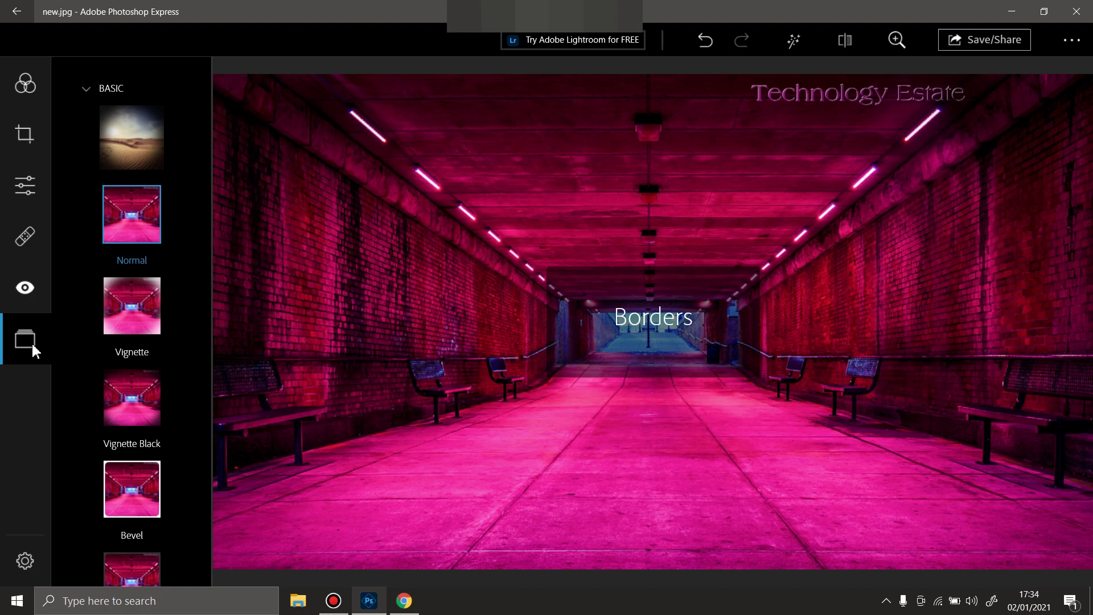
left_click(122, 305)
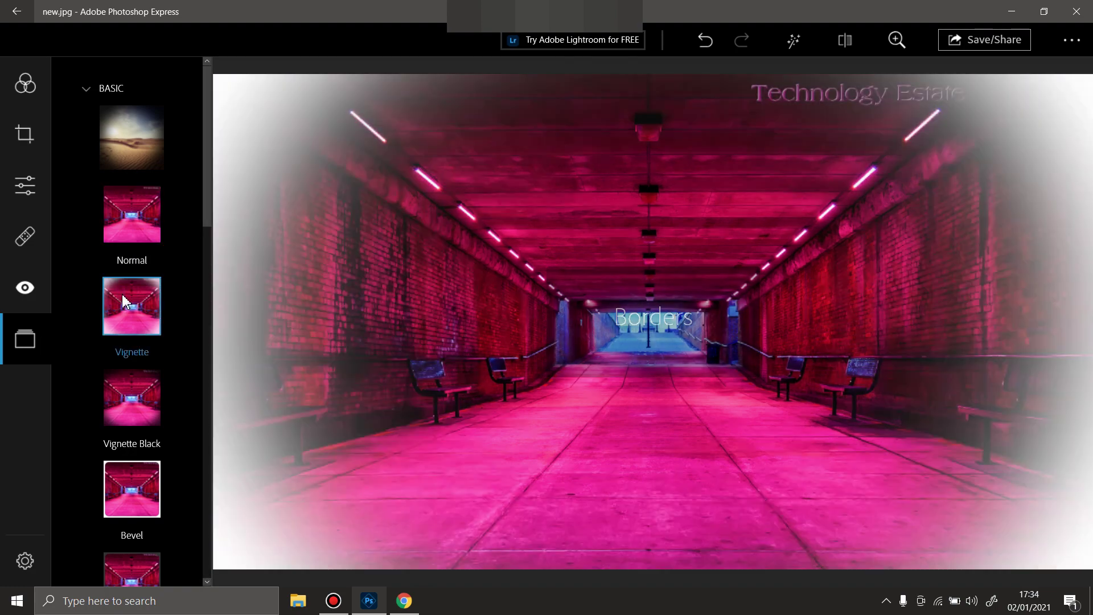
scroll(136, 359, "down", 3)
left_click(120, 443)
scroll(122, 452, "down", 3)
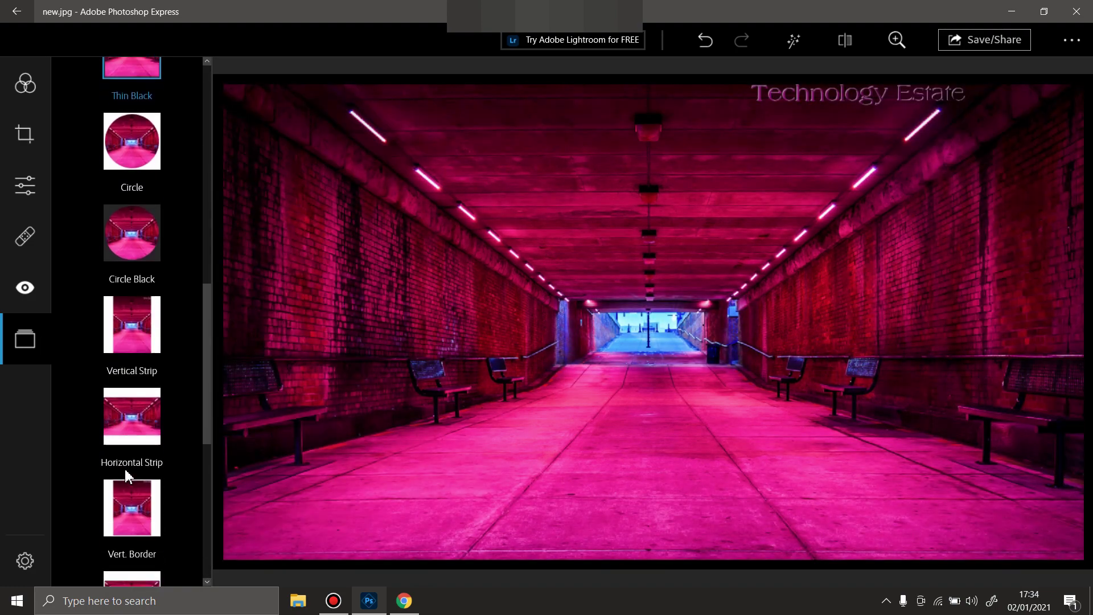
left_click(132, 427)
scroll(145, 359, "up", 5)
scroll(161, 264, "up", 2)
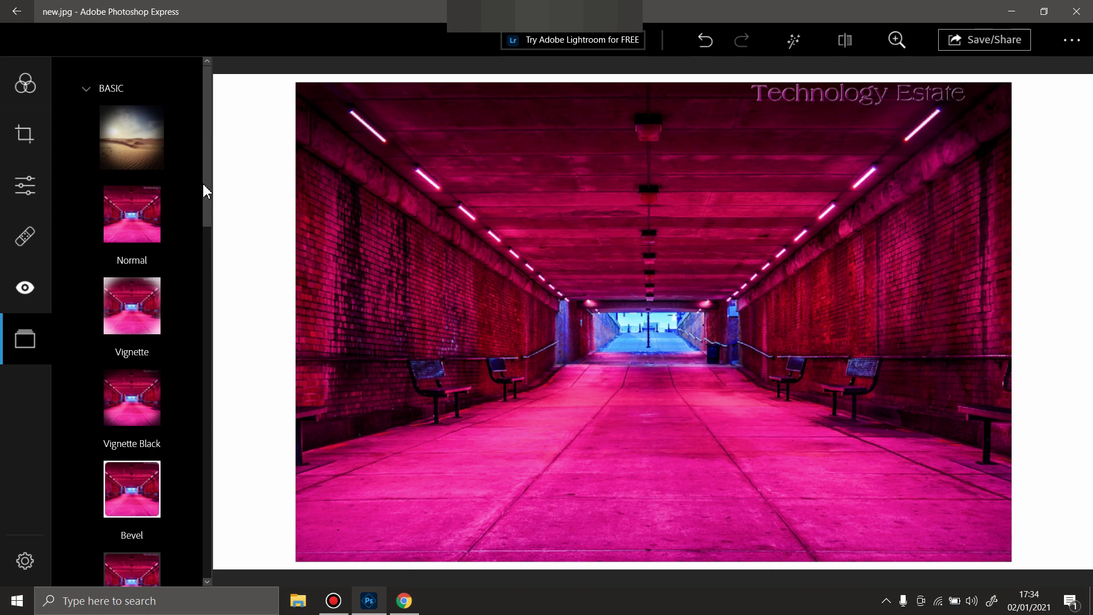
Apply the BASIC Normal look at about half intensity, then minimize the editor.
left_click(26, 86)
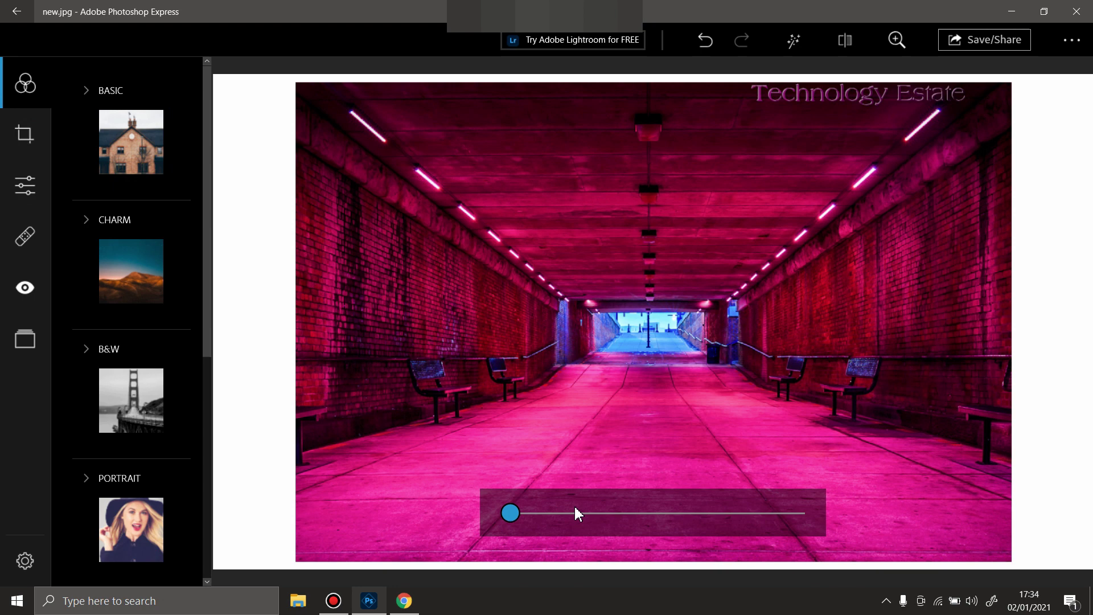
left_click_drag(575, 512, 640, 513)
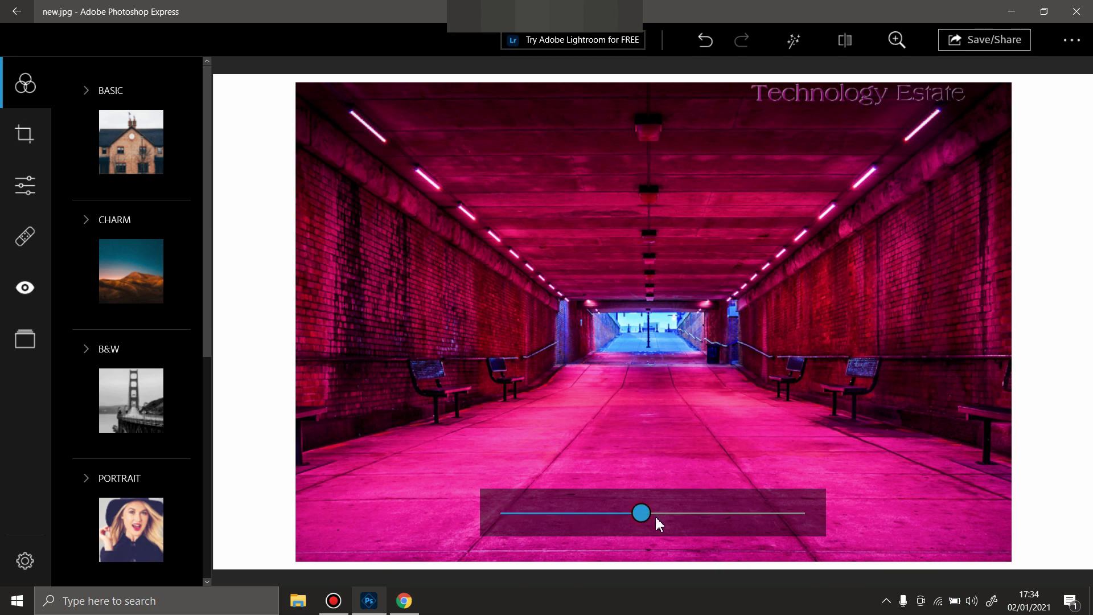
left_click(128, 175)
left_click(697, 515)
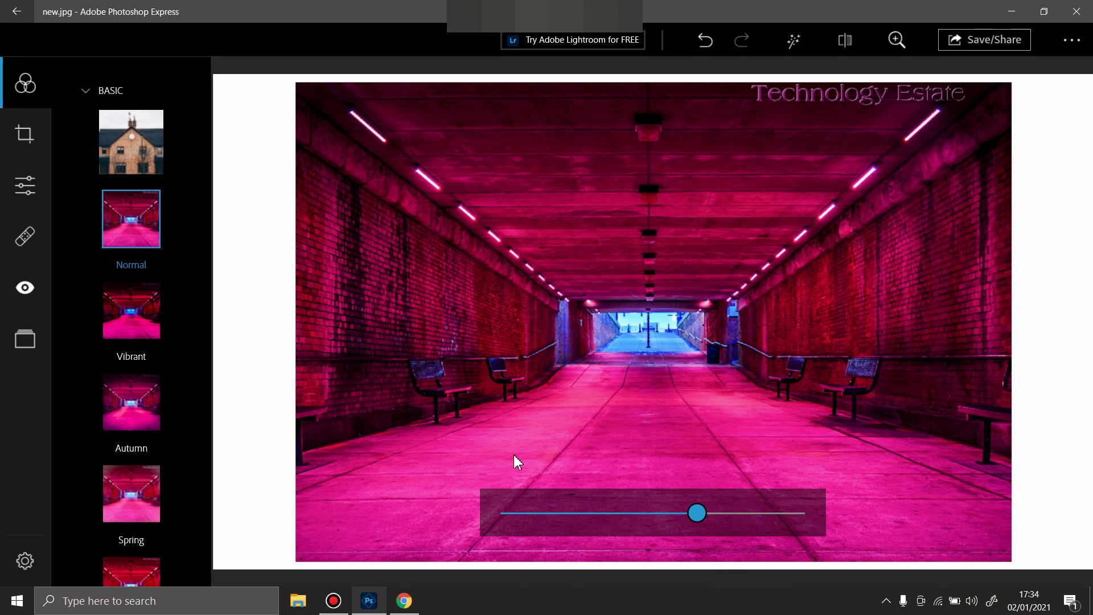
left_click(1011, 11)
Close the Chrome window to reveal the tunnel wallpaper desktop.
left_click(1074, 11)
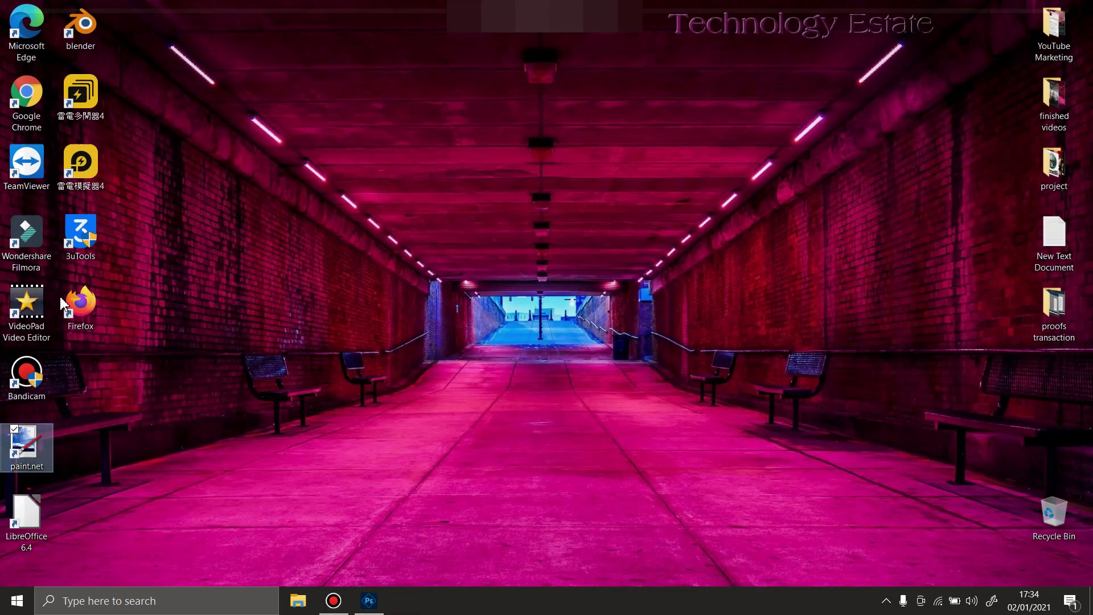